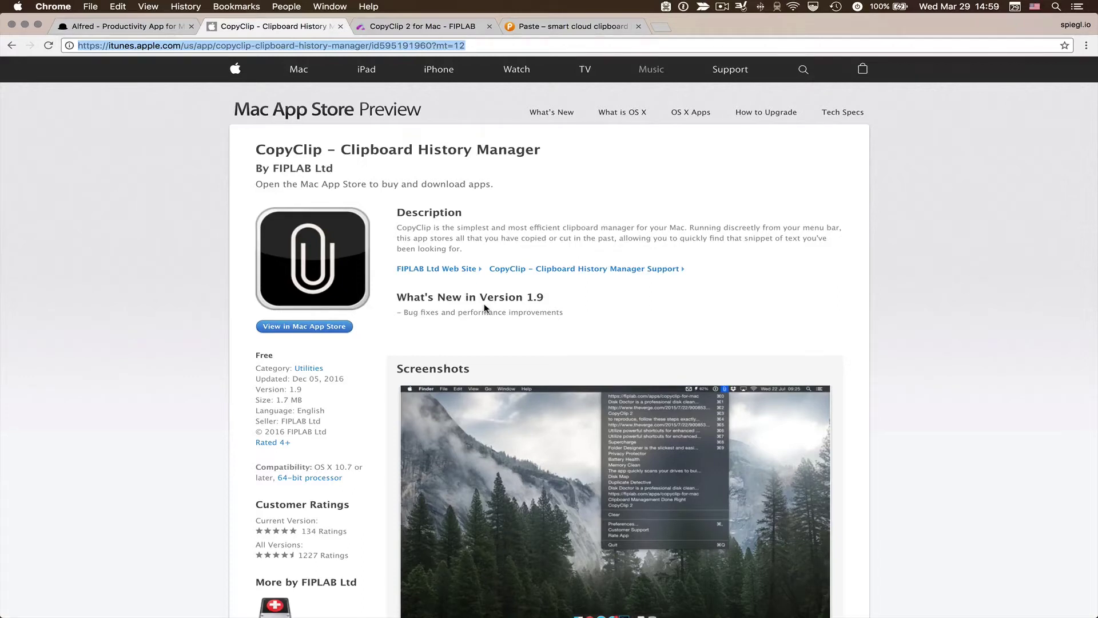
- Switch to FIPLAB's CopyClip 2 for Mac page in Chrome
key(ctrl+Tab)
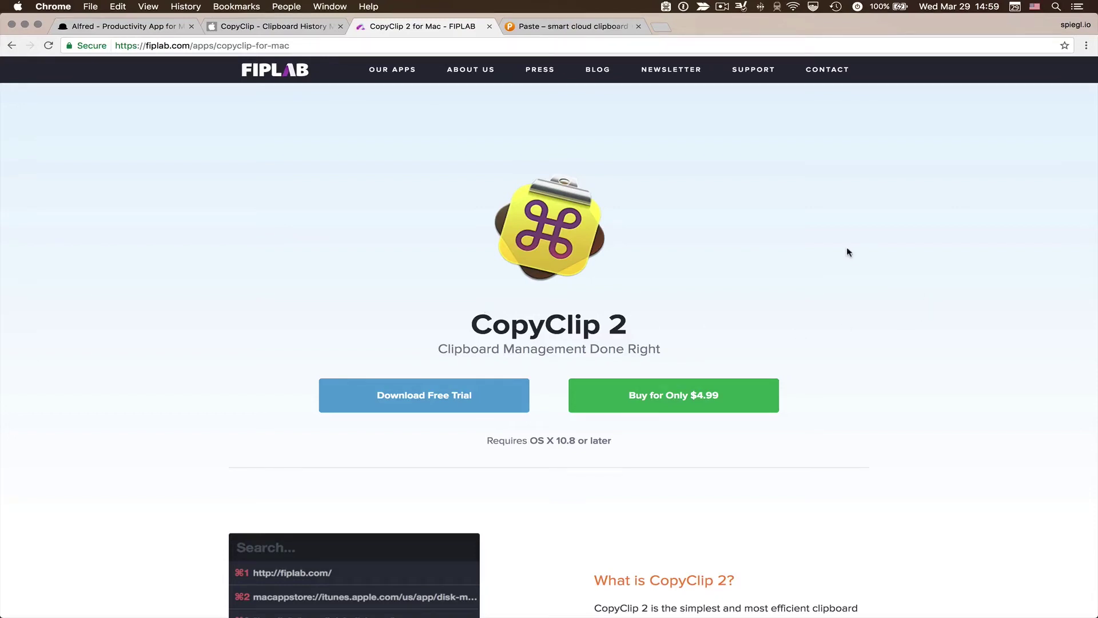
- Skim the CopyClip 2 for Mac page and return to the top, then move to the Paste app tab
scroll(847, 252, down, 8)
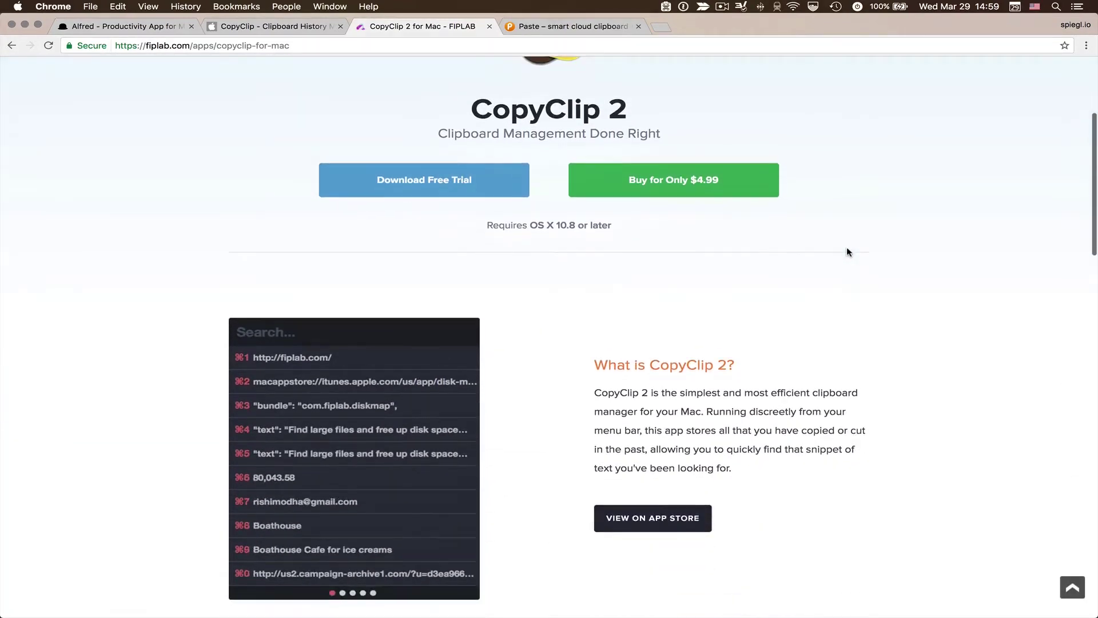
scroll(847, 252, up, 8)
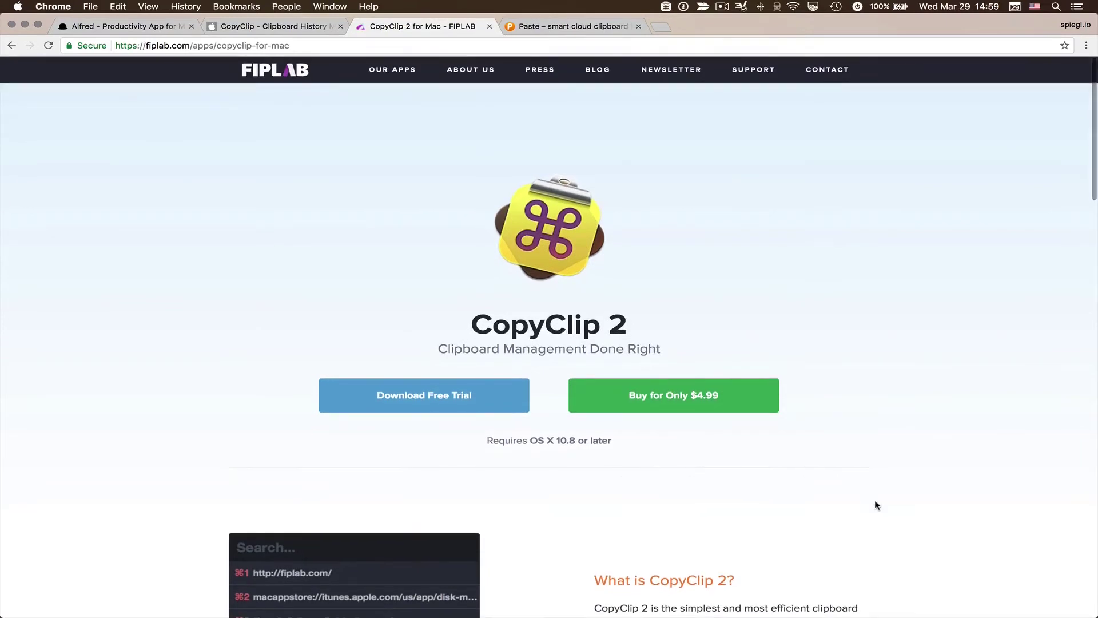
scroll(861, 449, down, 10)
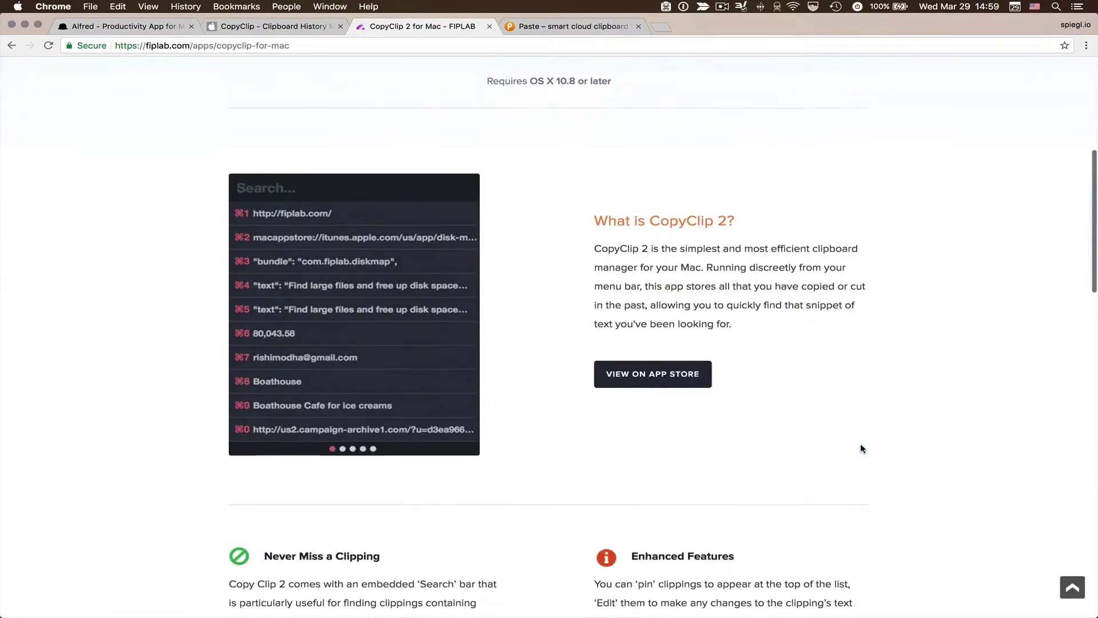
scroll(861, 448, up, 10)
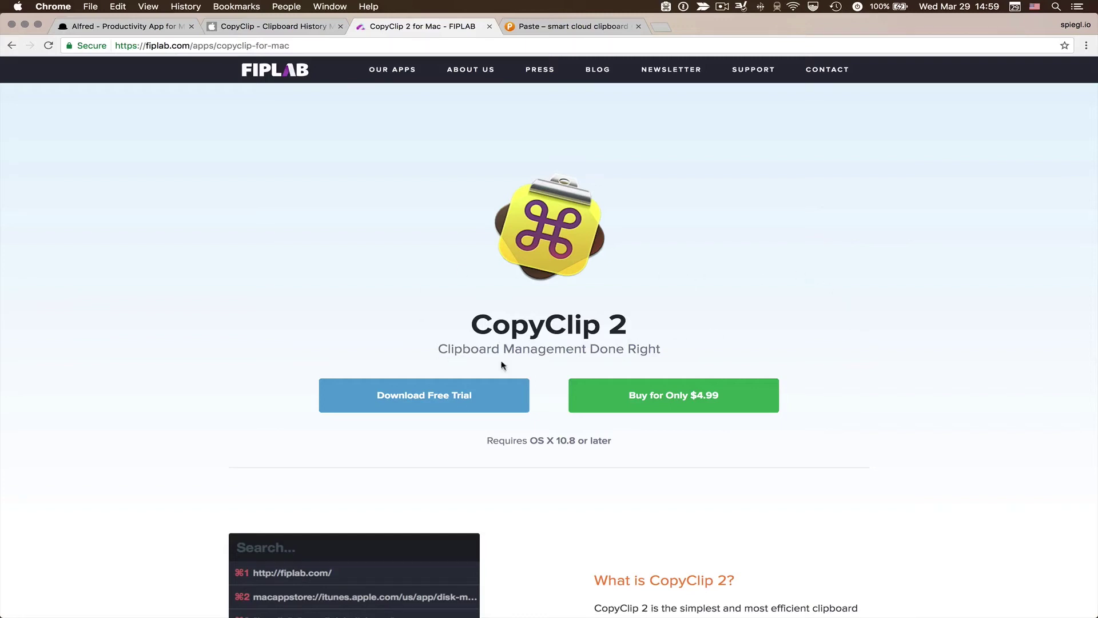
click(549, 32)
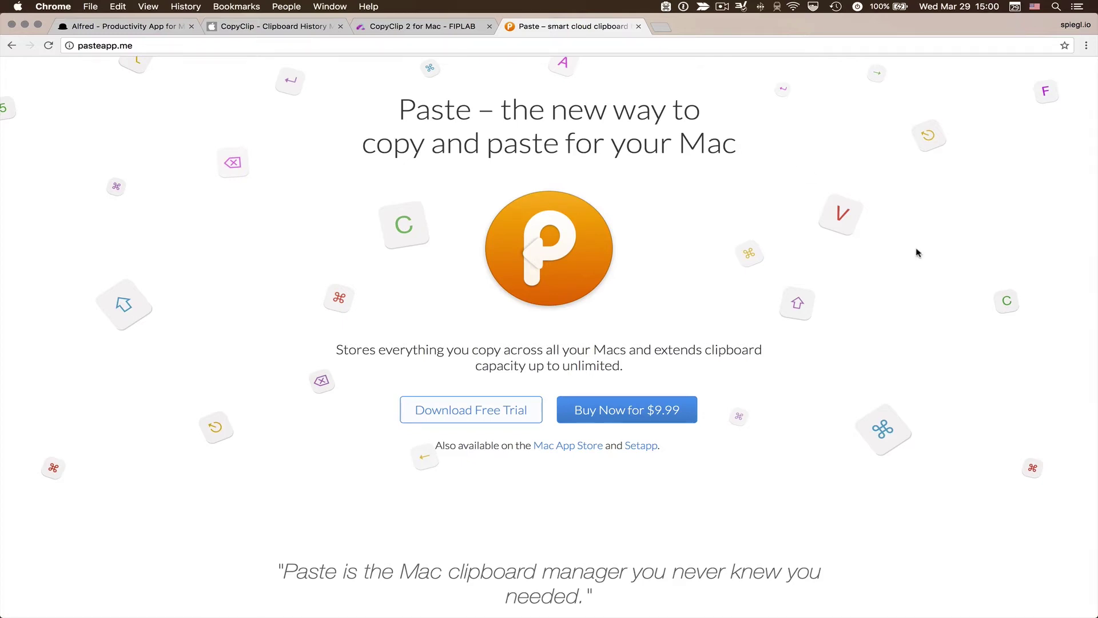
- Scroll through the Paste site's features down to Get Paste and back up
scroll(917, 252, down, 20)
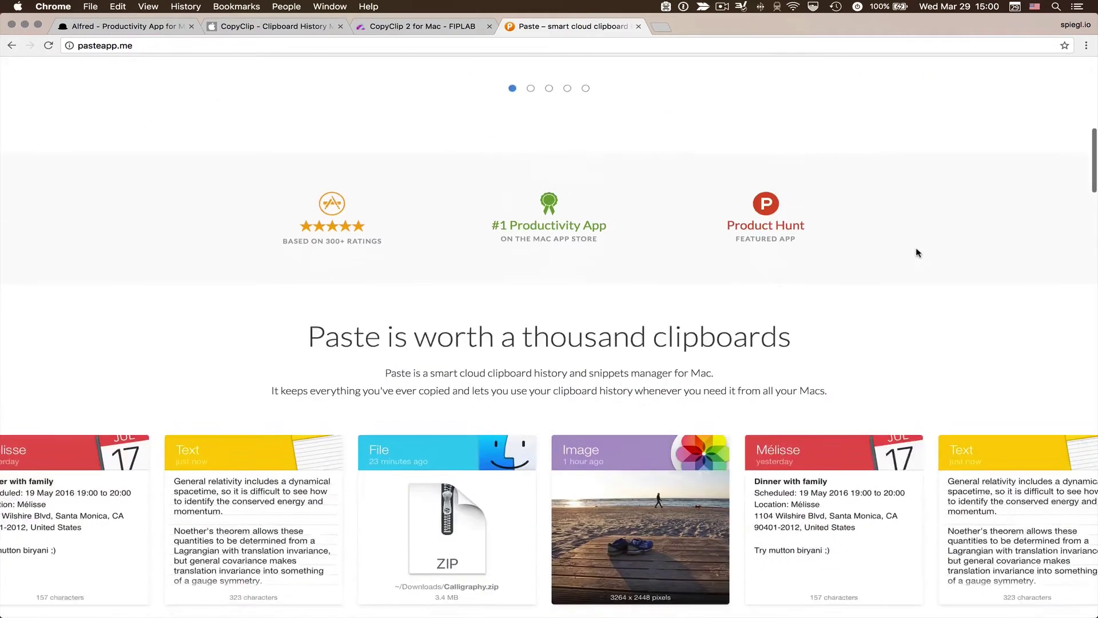
scroll(917, 252, down, 5)
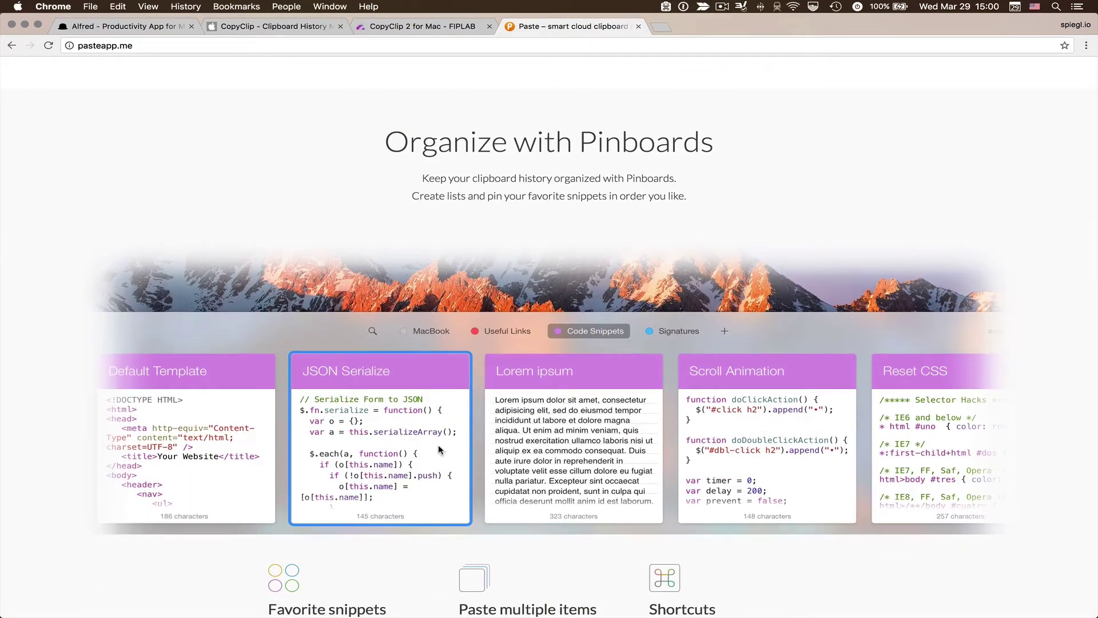
scroll(777, 469, up, 10)
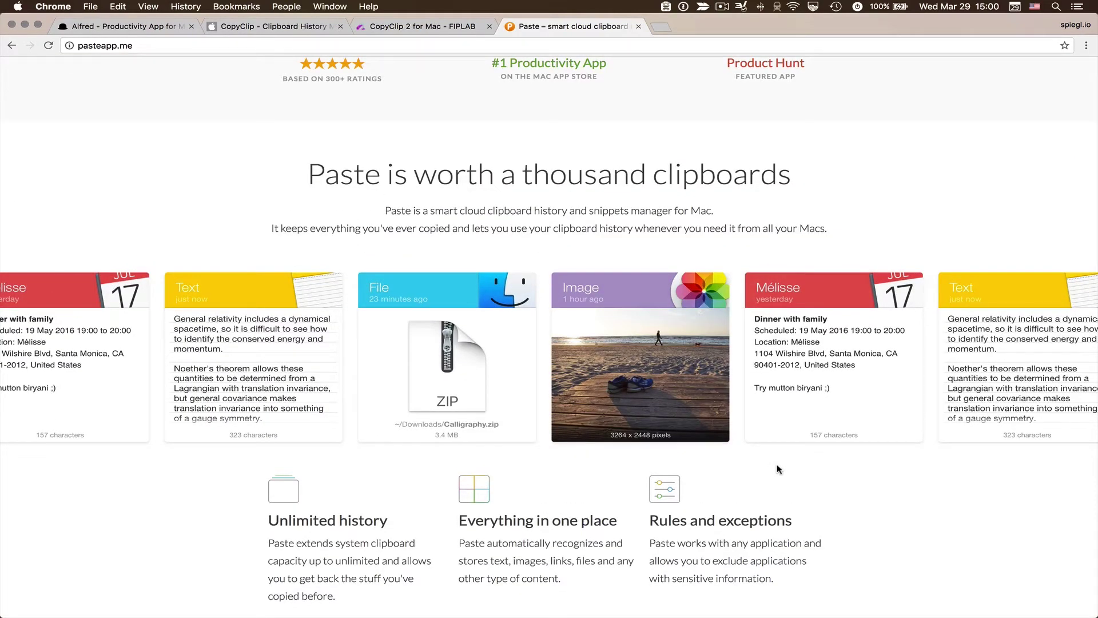
scroll(776, 469, down, 8)
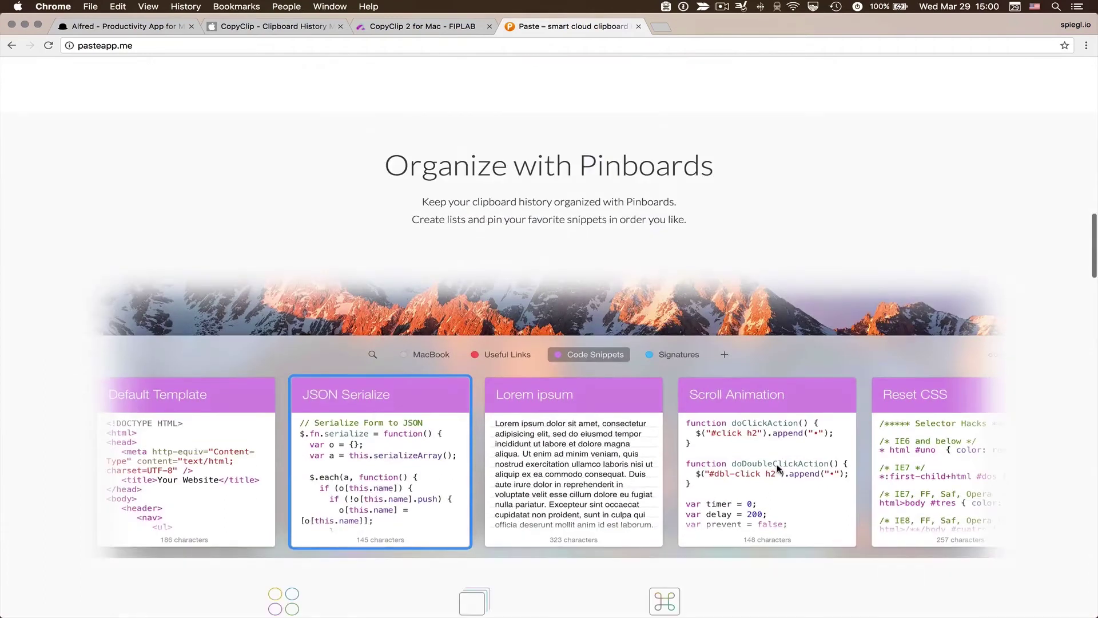
scroll(778, 469, down, 3)
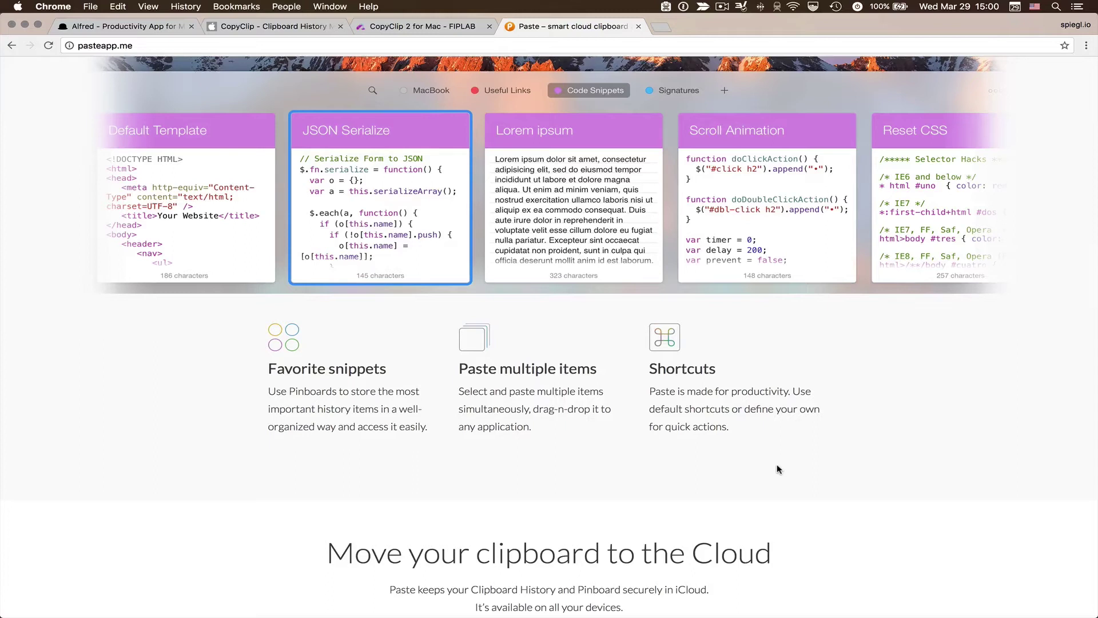
scroll(777, 468, down, 4)
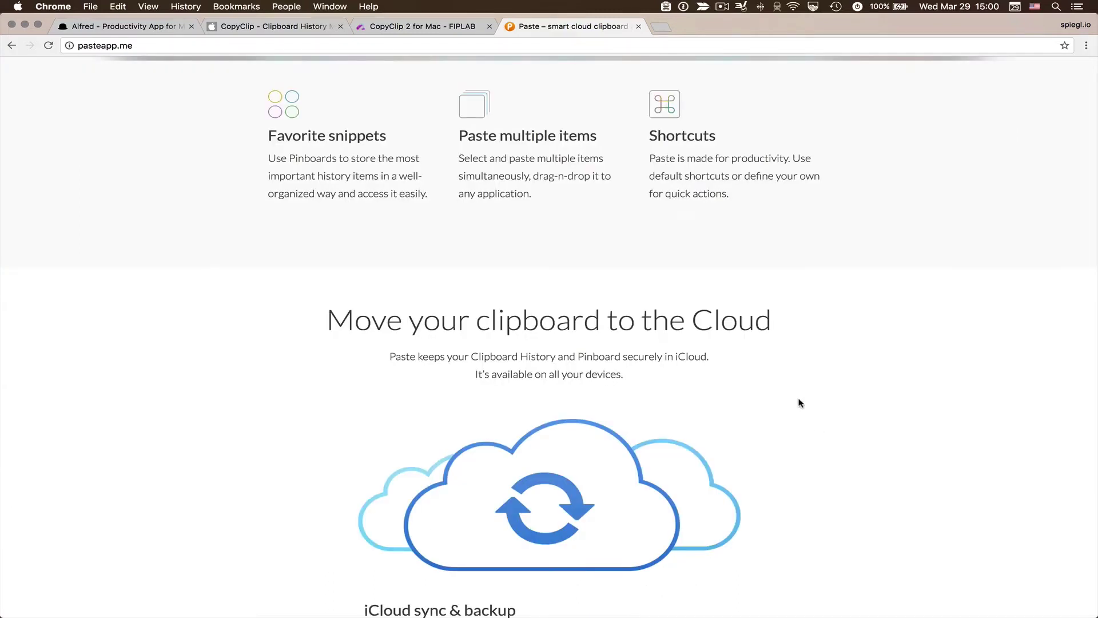
scroll(818, 287, down, 10)
scroll(818, 289, down, 15)
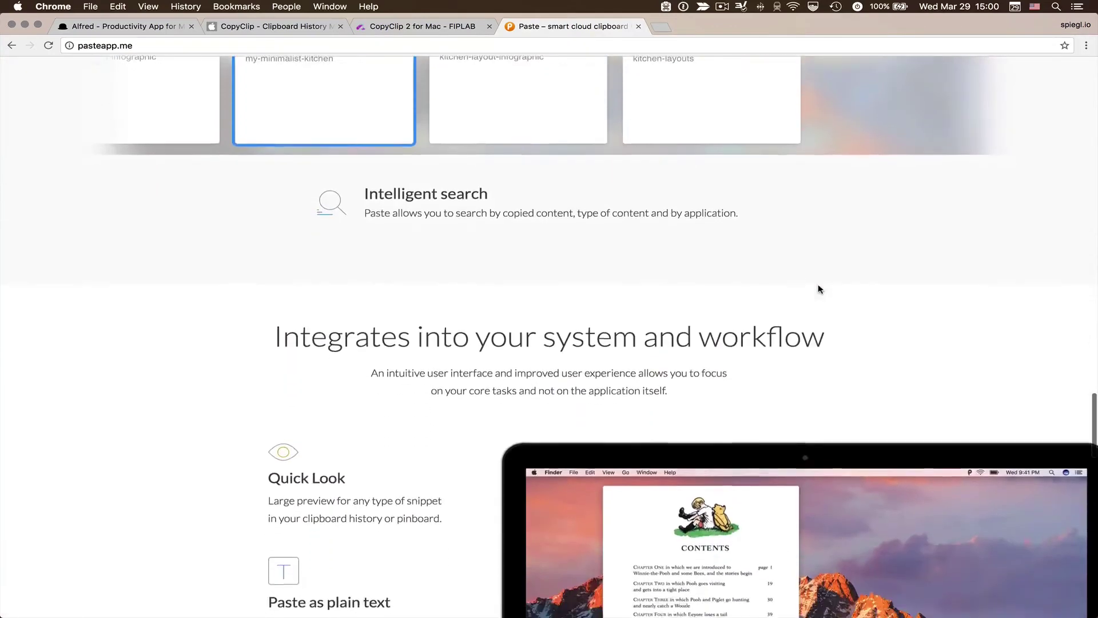
scroll(818, 289, up, 6)
scroll(818, 289, down, 8)
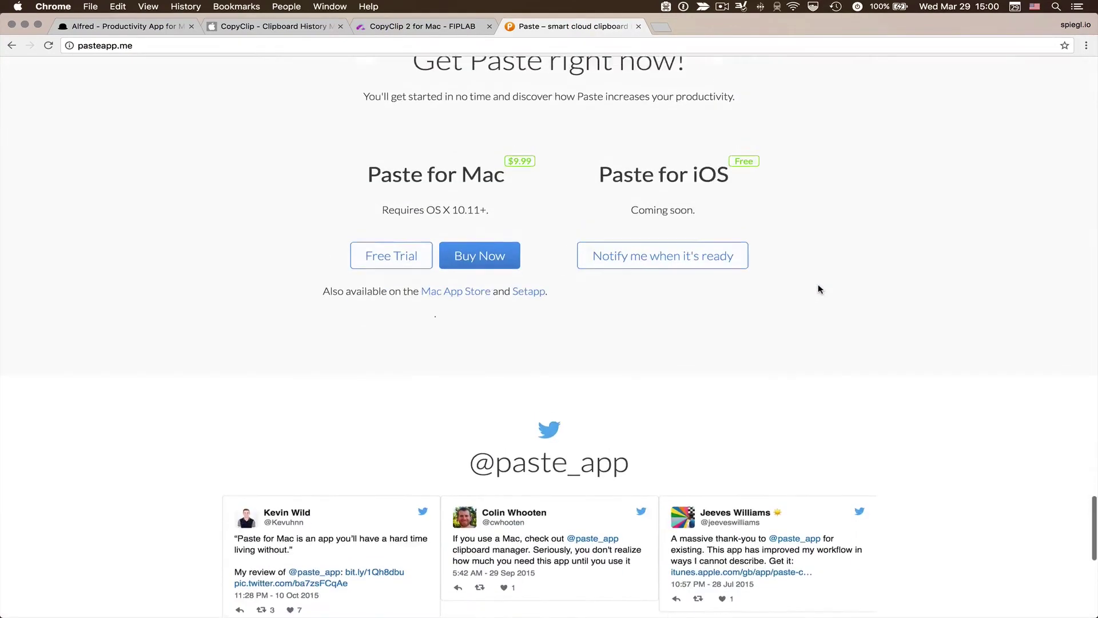
scroll(818, 289, up, 20)
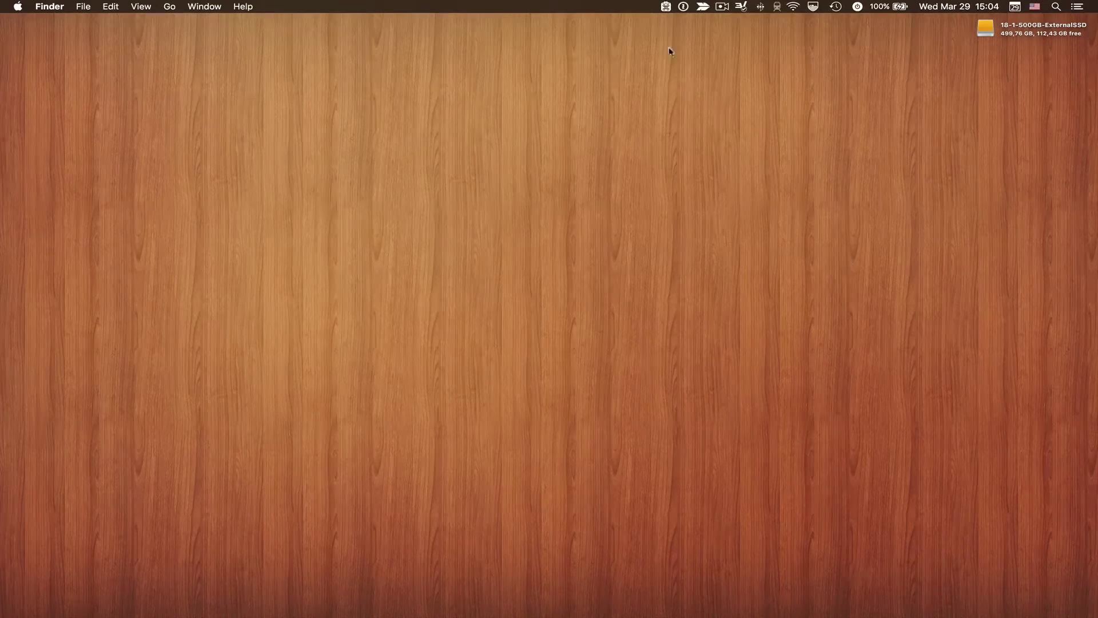
- Open the CopyClip 2 menu-bar panel showing No Clips and its gear options menu
click(665, 6)
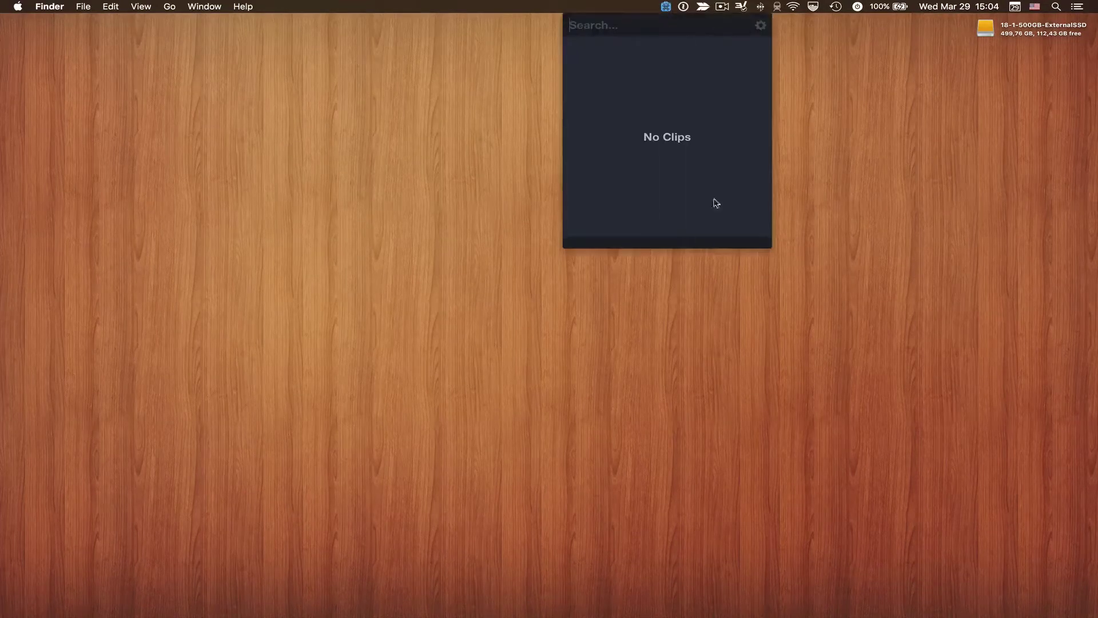
click(761, 25)
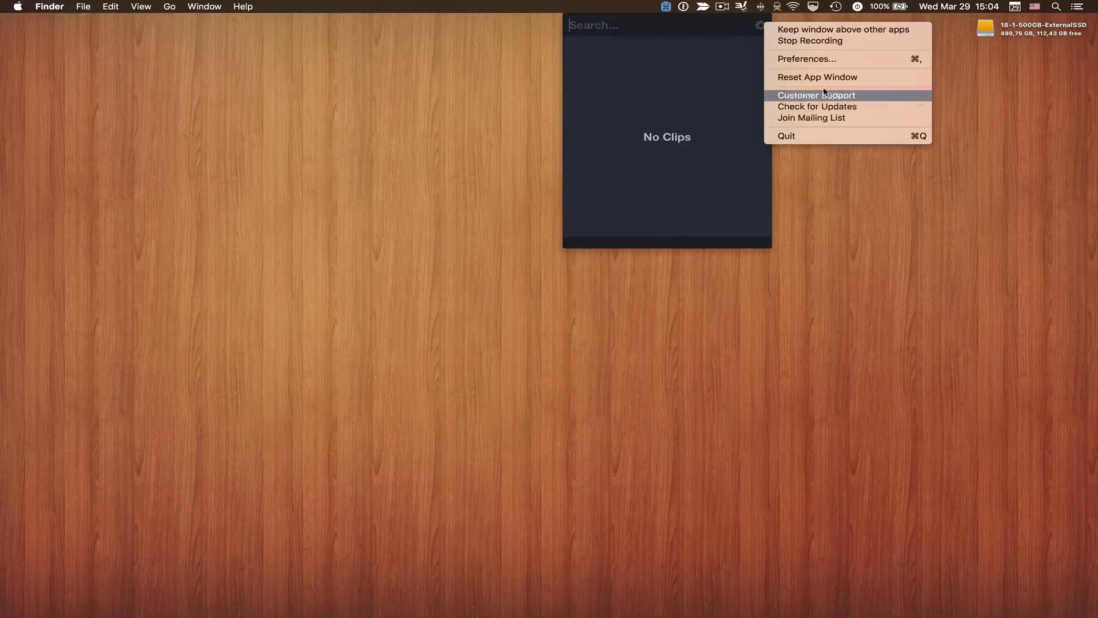
- In CopyClip Preferences, enable start at login and hiding the window at startup, then view Exceptions
click(810, 60)
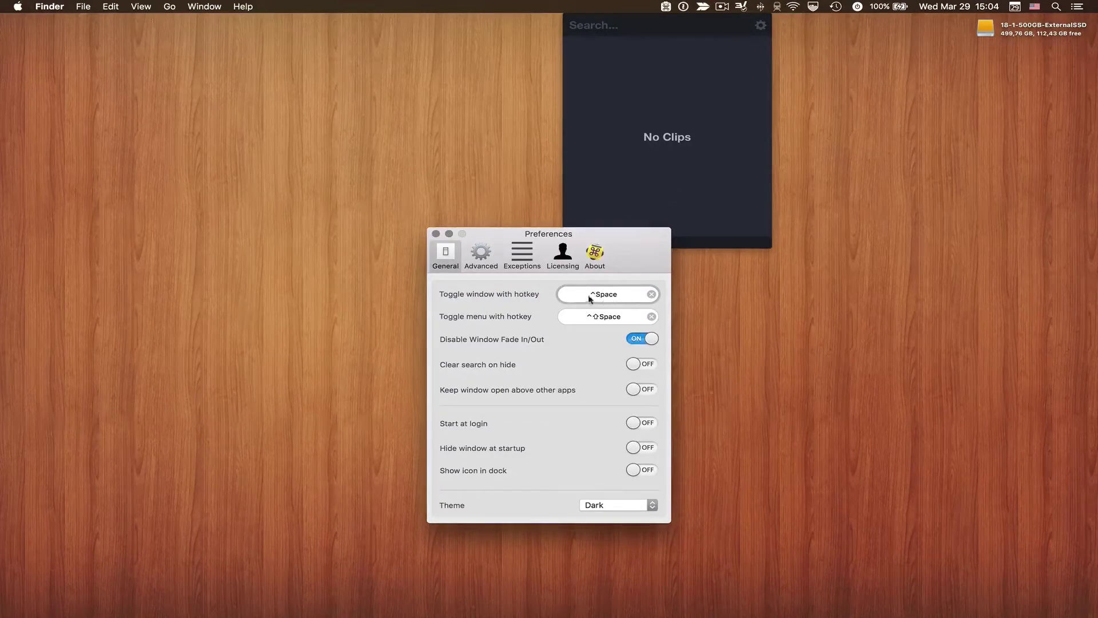
drag(642, 252, 507, 218)
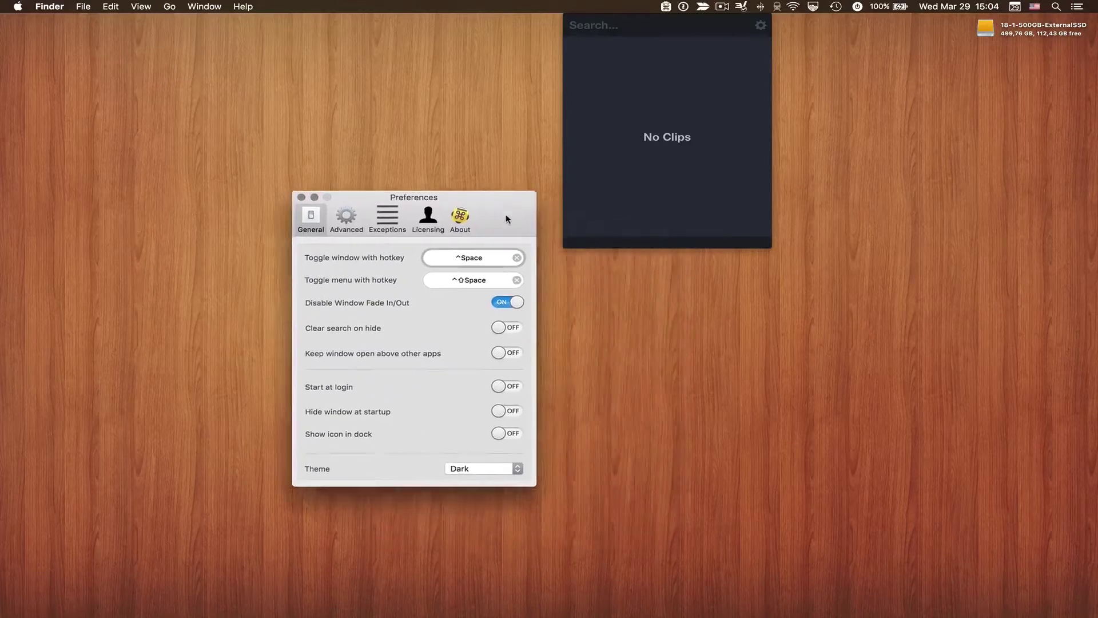
click(502, 388)
click(505, 413)
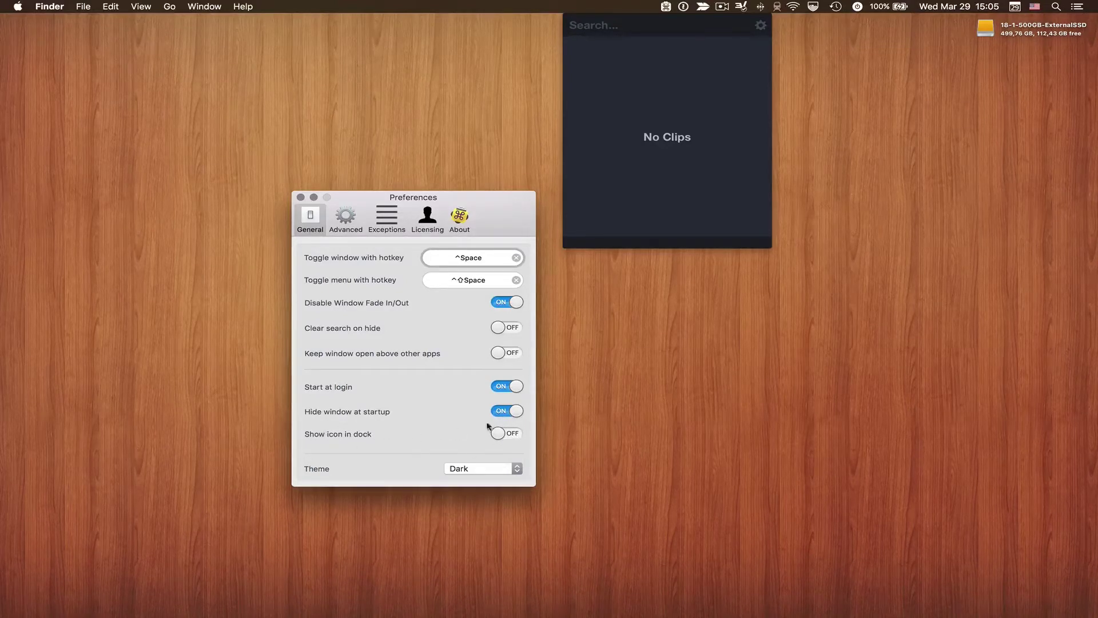
click(384, 297)
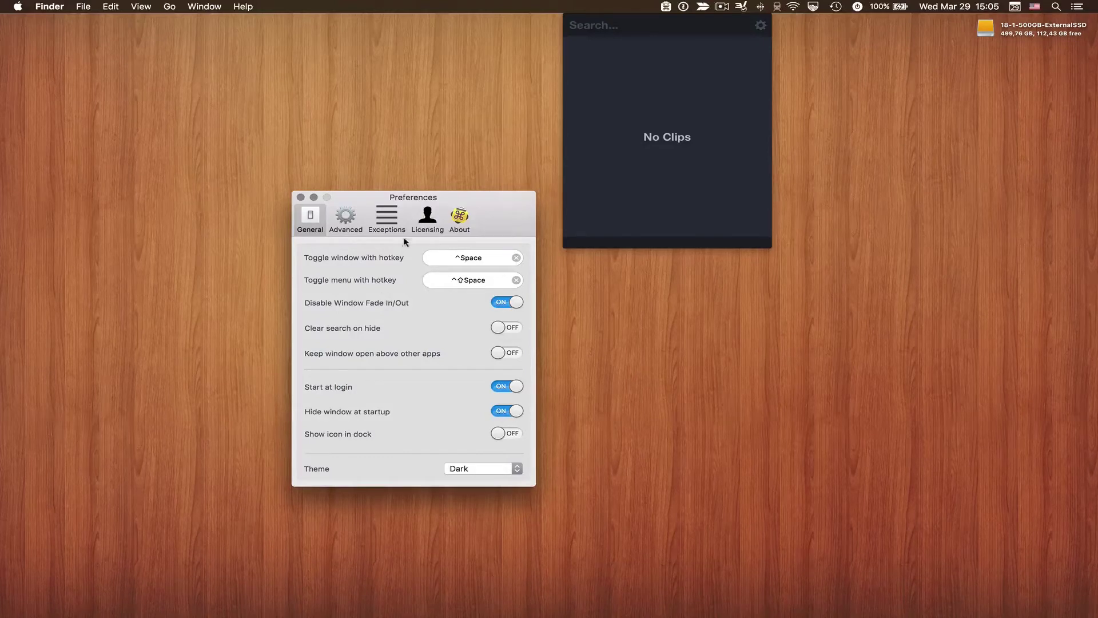
click(386, 216)
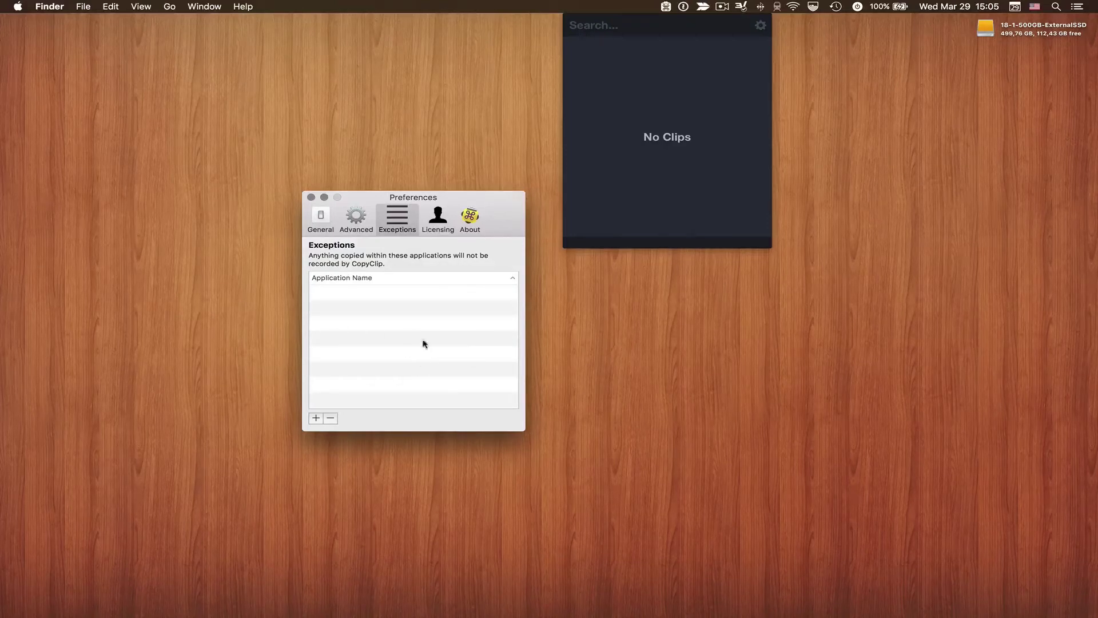
- Check the Advanced clip settings, then dismiss Preferences and the clip history panel
click(359, 219)
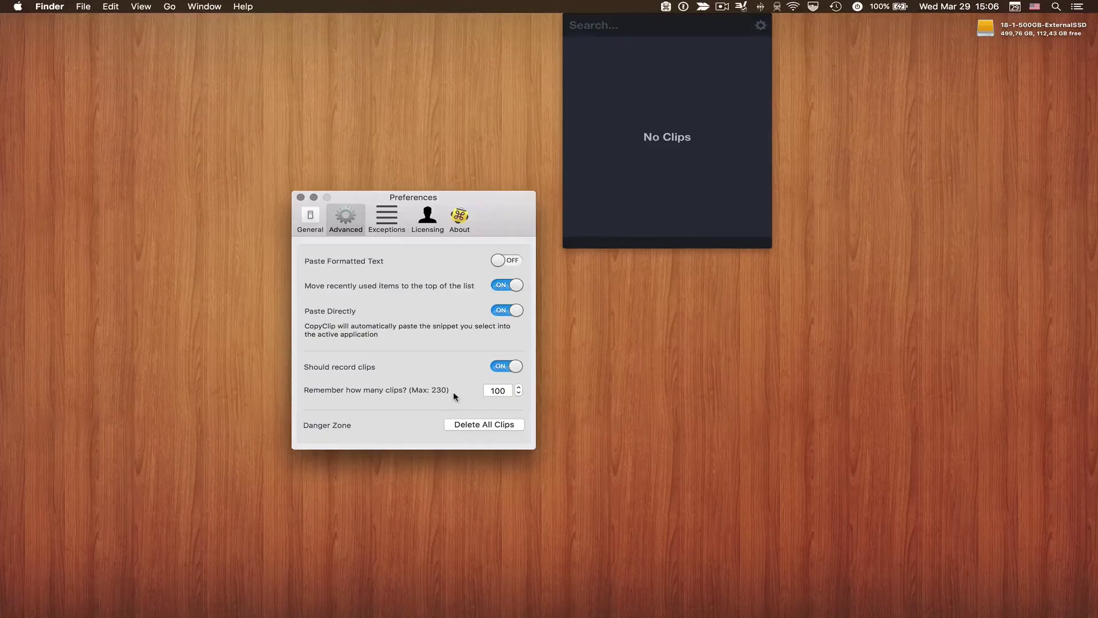
click(623, 325)
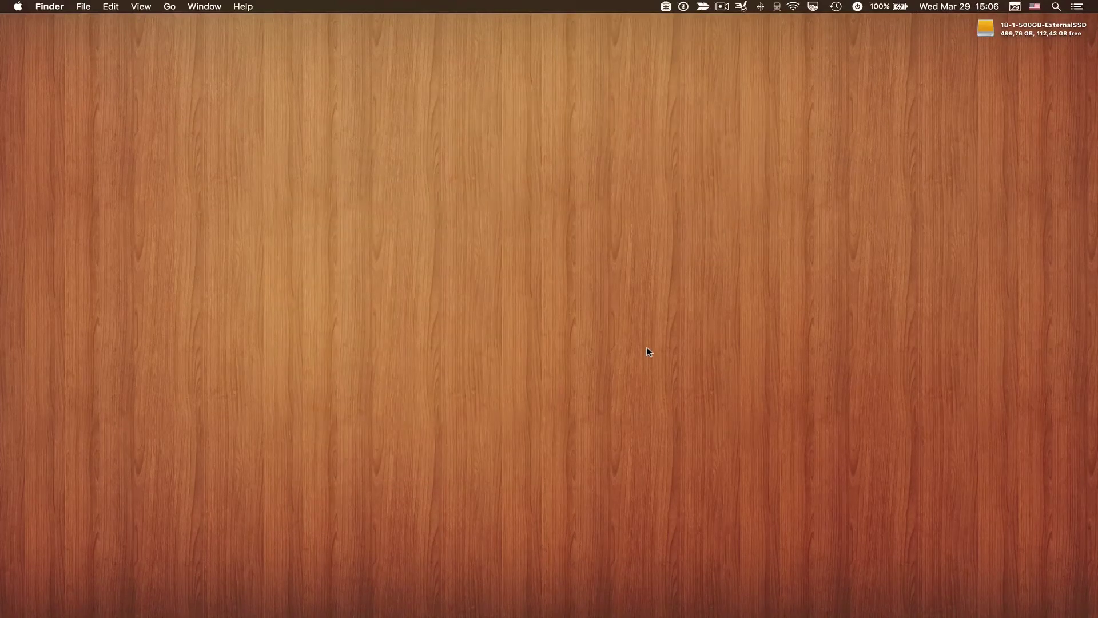
key(alt+space)
- Launch TextEdit from the launcher and create two new blank documents
text(text)
key(Return)
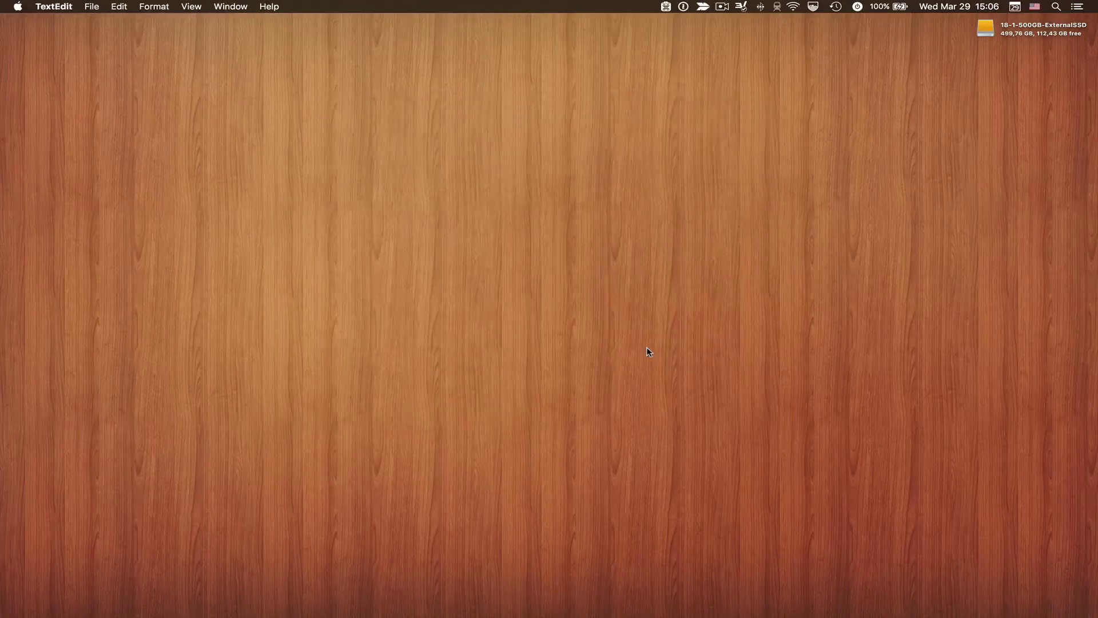
key(super+n)
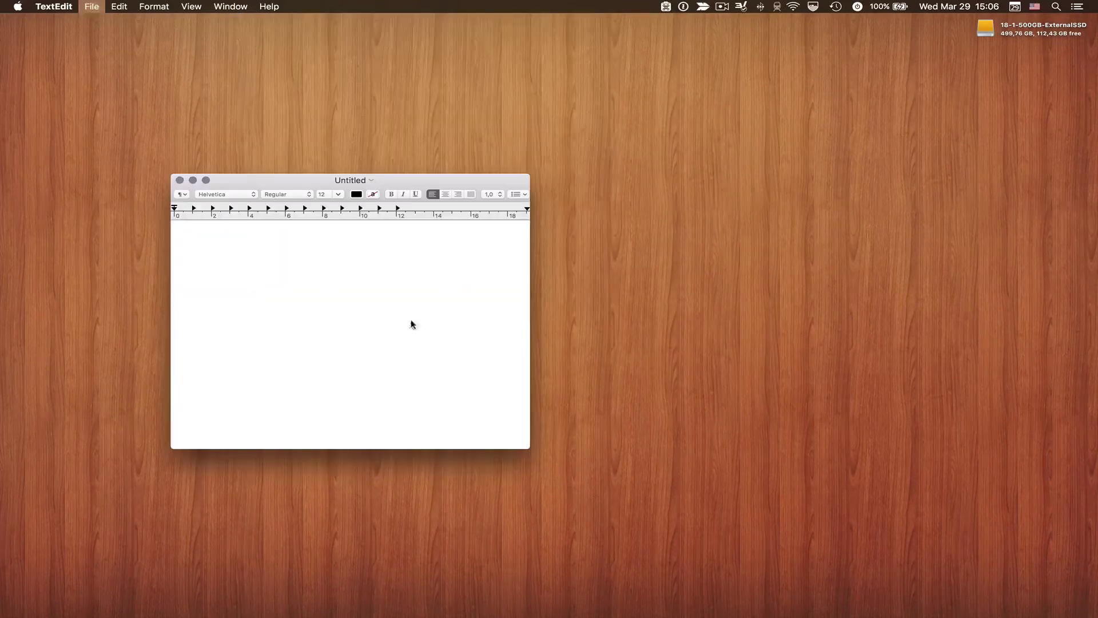
key(super+n)
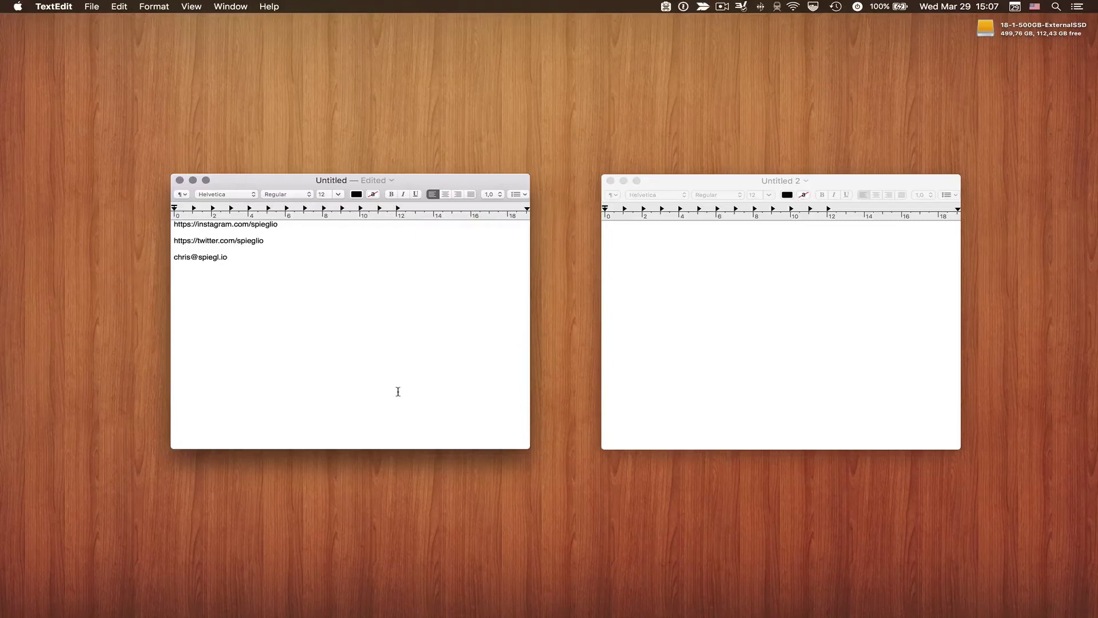
click(665, 326)
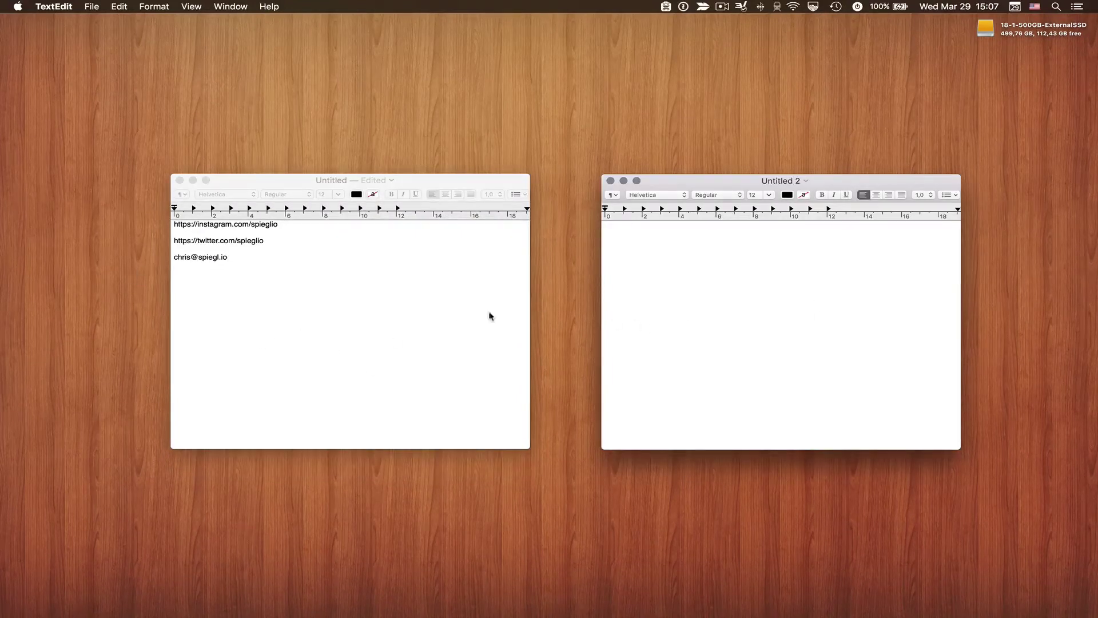
- Copy the Twitter link line from Untitled and paste it into Untitled 2
click(373, 327)
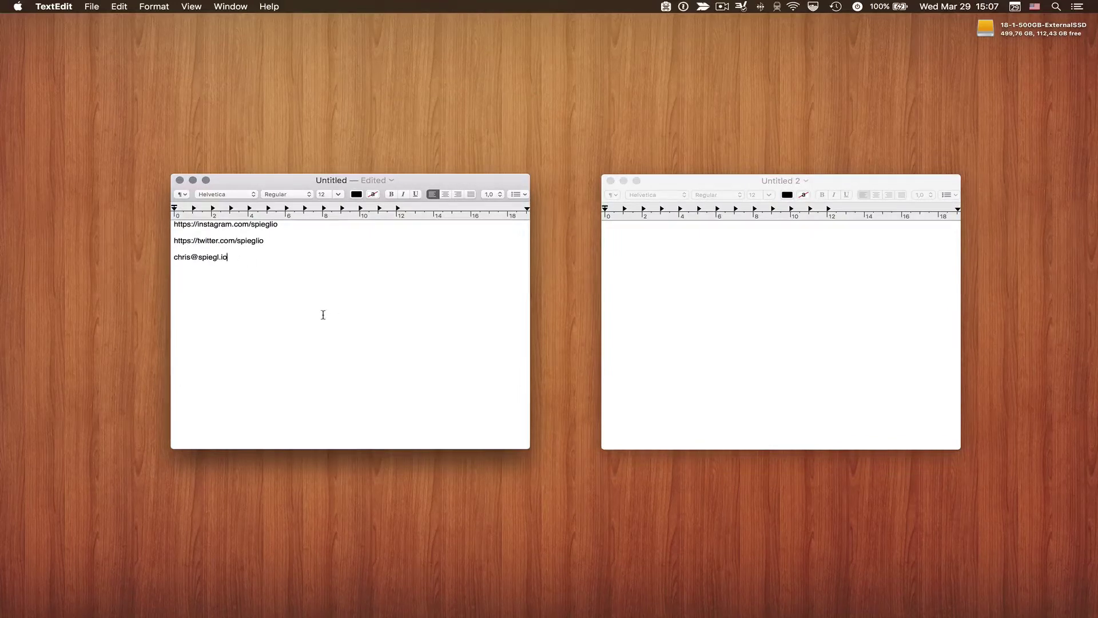
key(super+shift+Left)
click(173, 240)
key(super+shift+Right)
key(super+c)
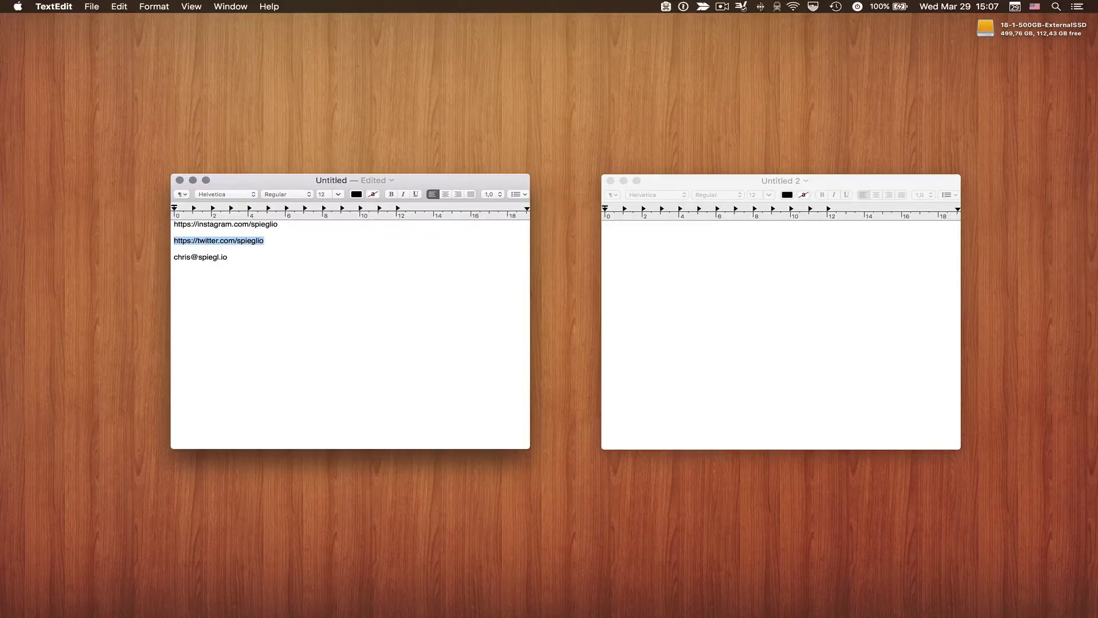
click(741, 312)
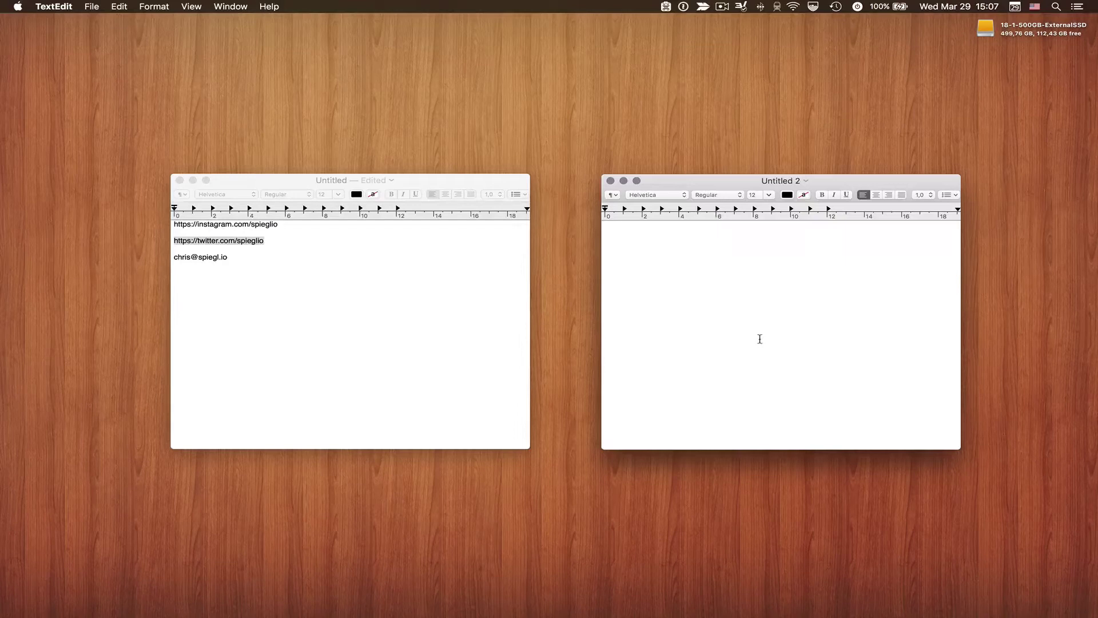
key(super+v)
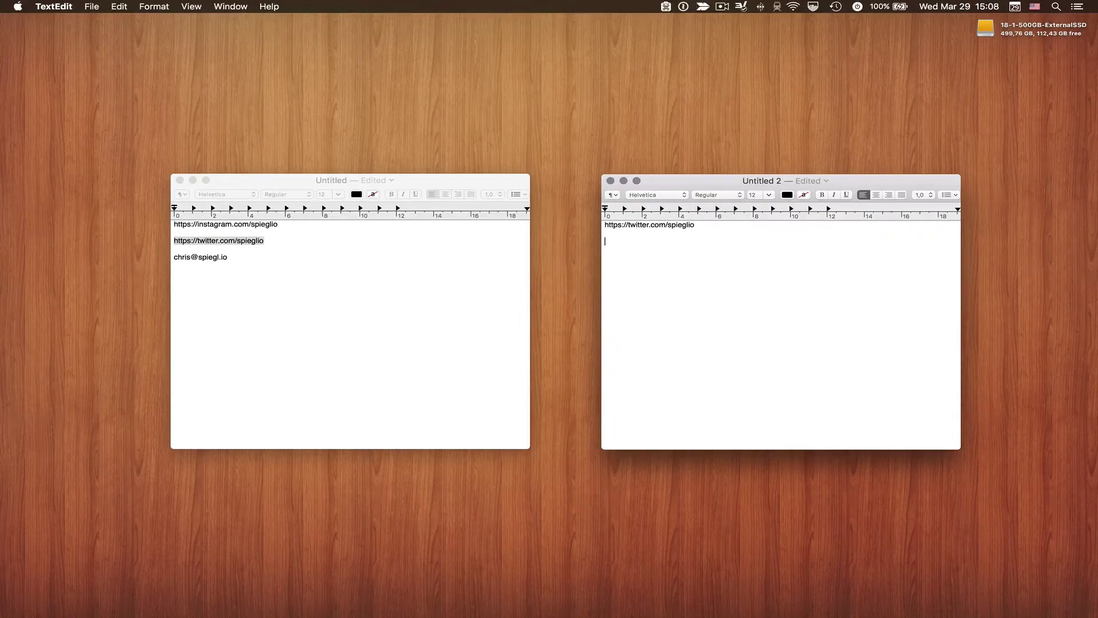
click(368, 417)
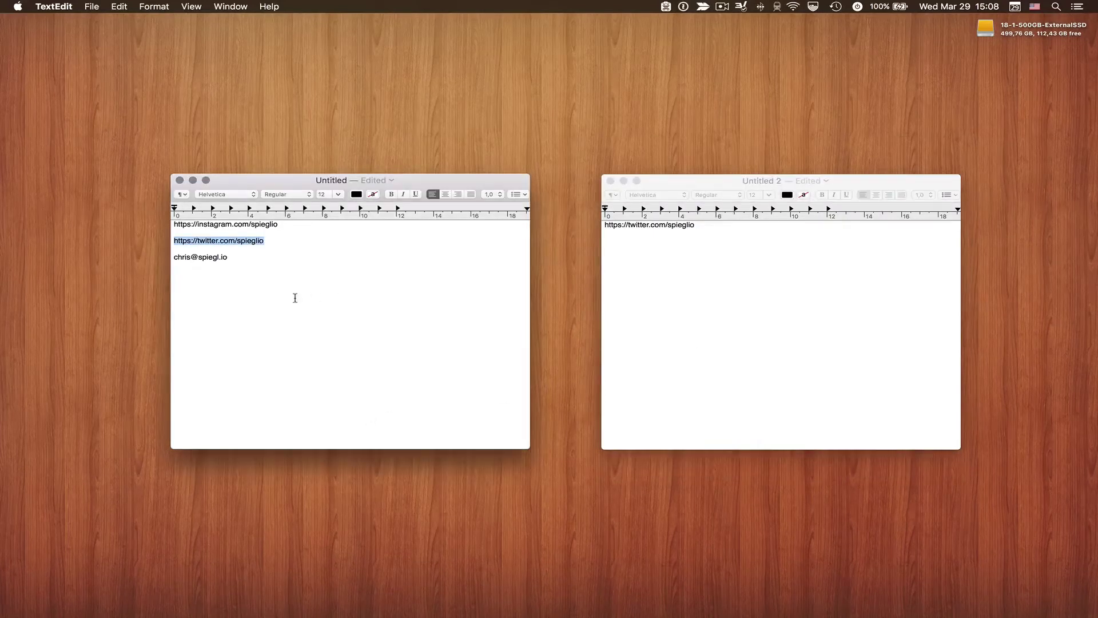
click(765, 287)
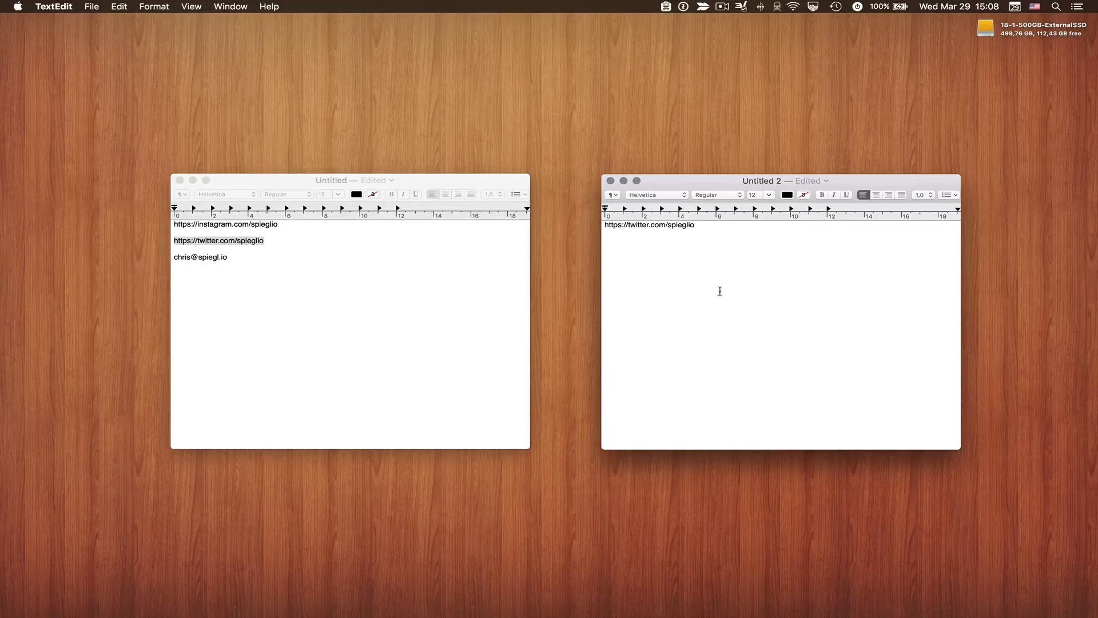
- Paste the newest clip, the Twitter link, with ⌘1, then type 'Lorem' on the next line
click(666, 4)
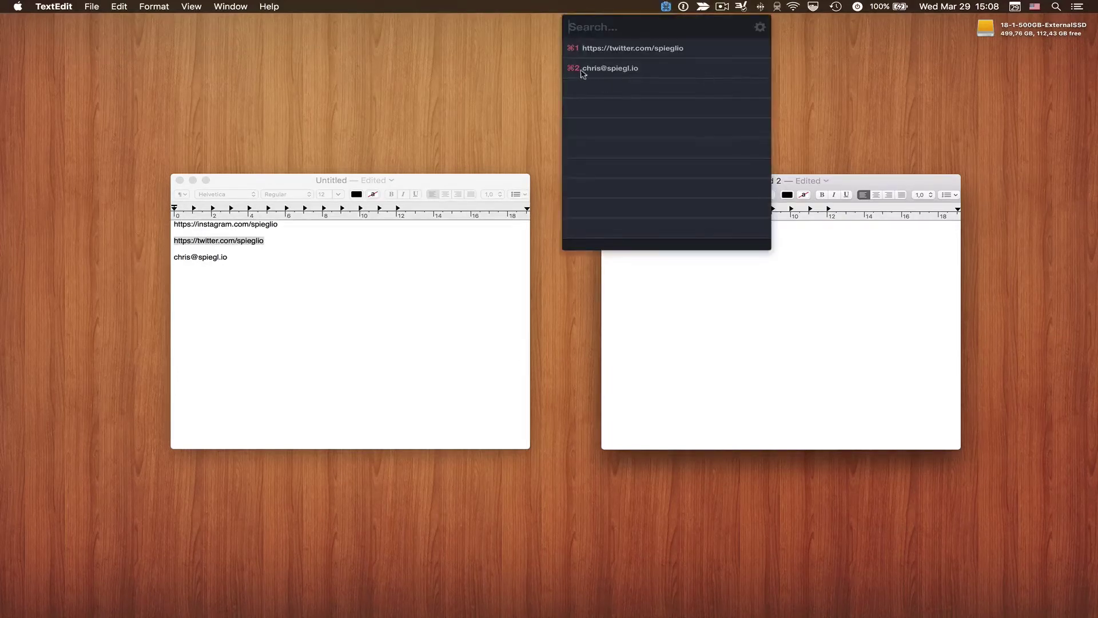
key(super+1)
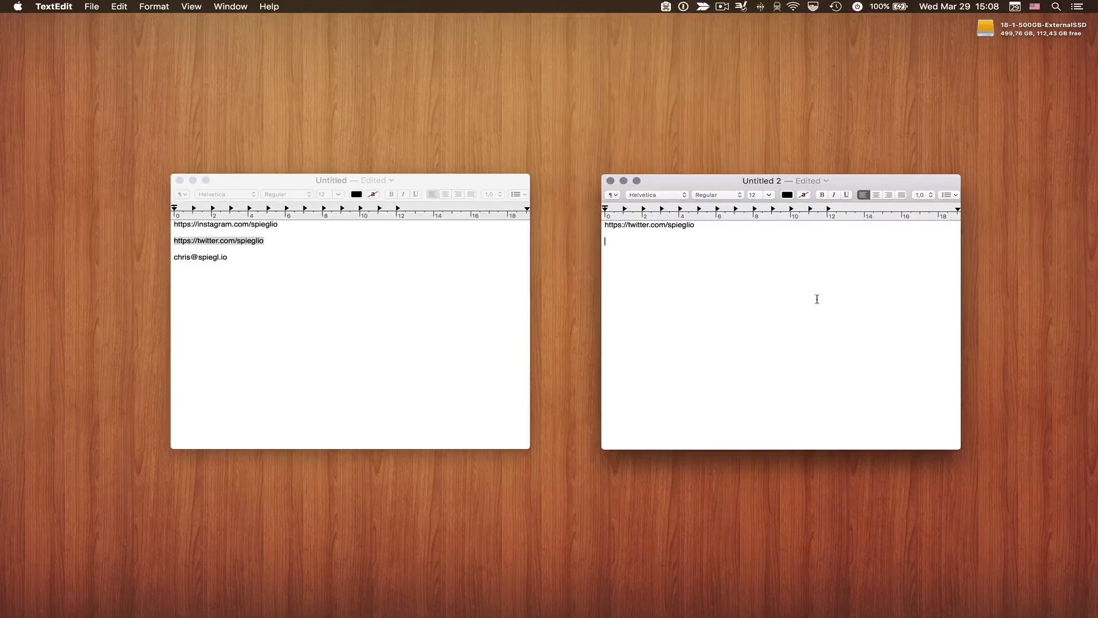
key(Return)
key(Return)
text(Lorem)
key(Return)
- From the clip history, paste the e-mail clip found by searching, then the Twitter link and e-mail clips
key(super+shift+v)
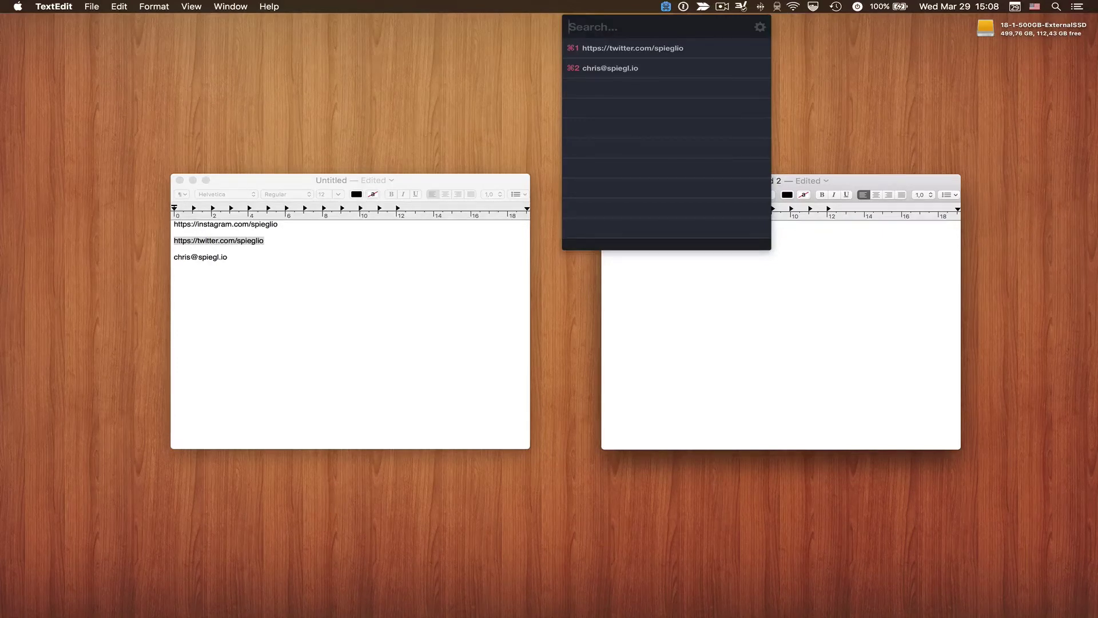
text(chris@)
key(Return)
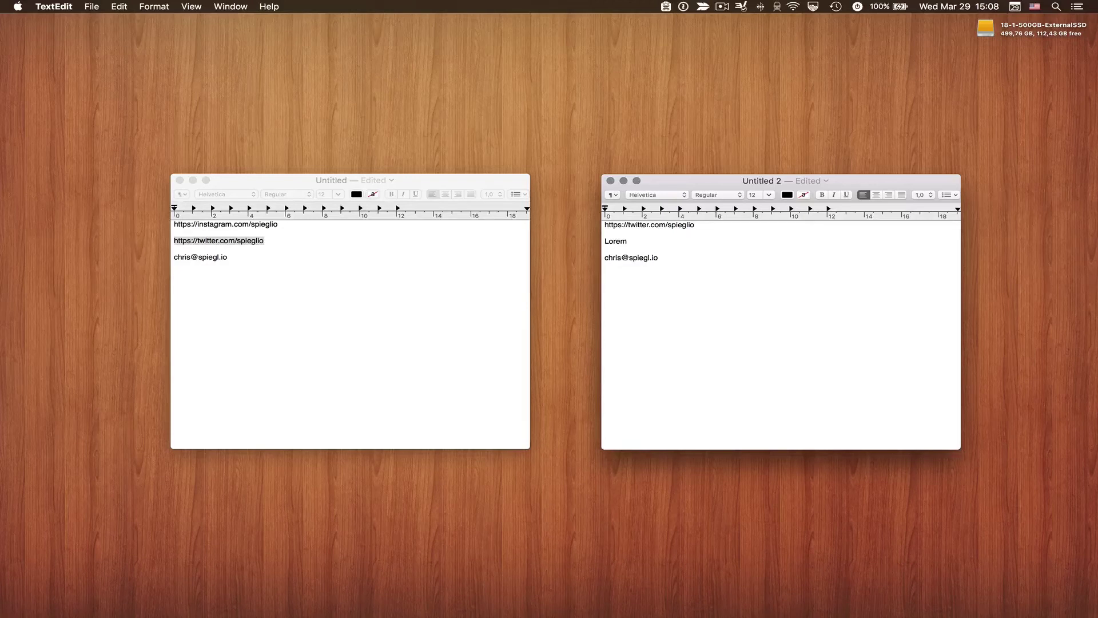
key(super+shift+v)
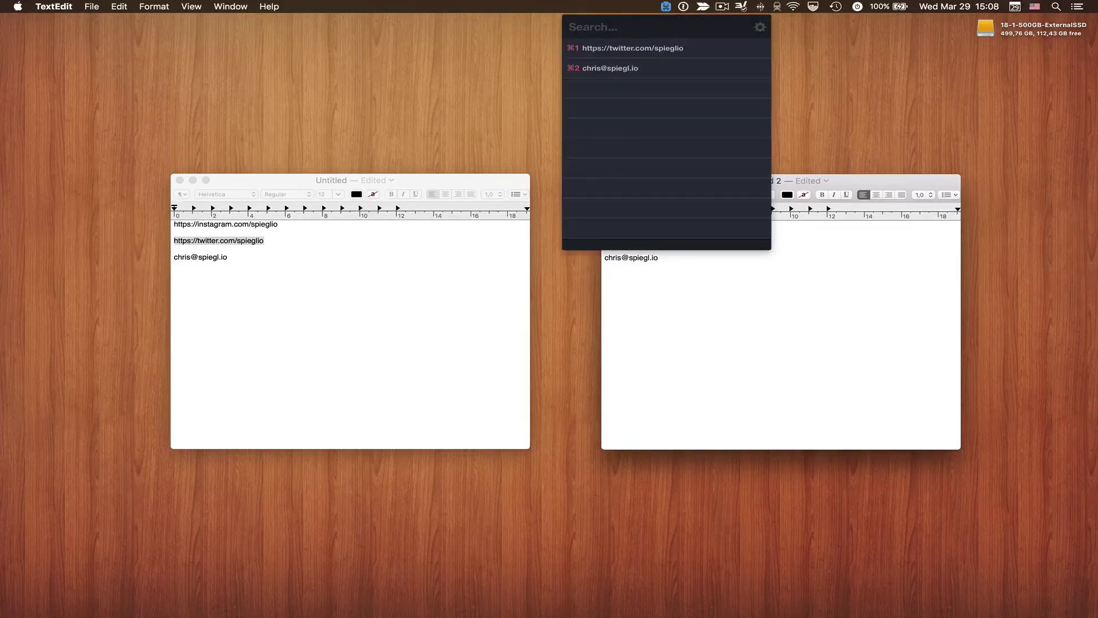
key(Return)
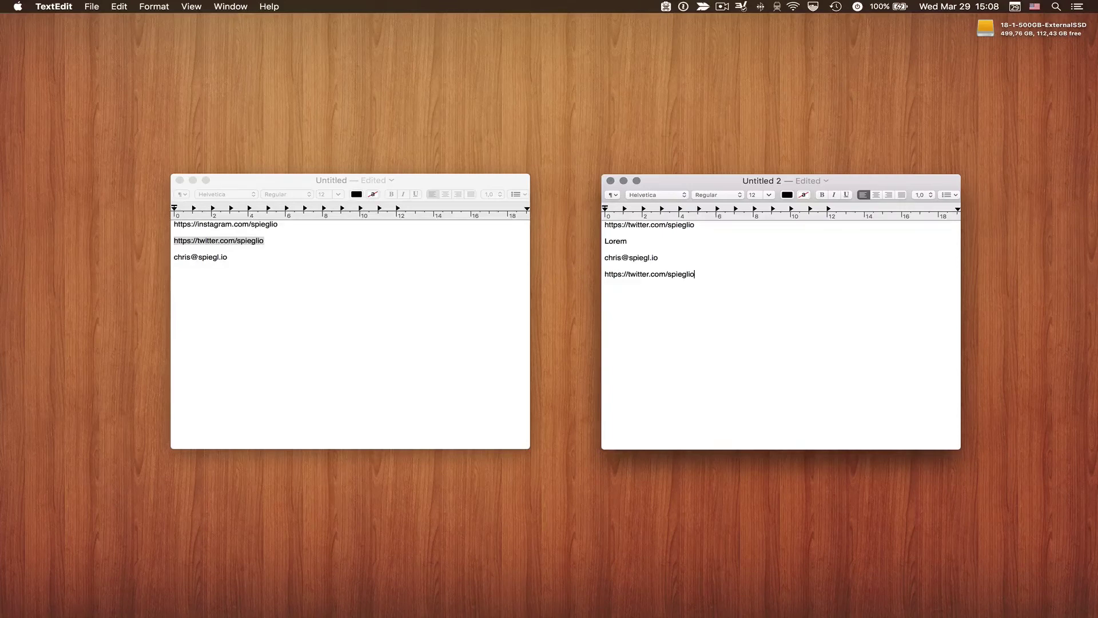
key(super+shift+v)
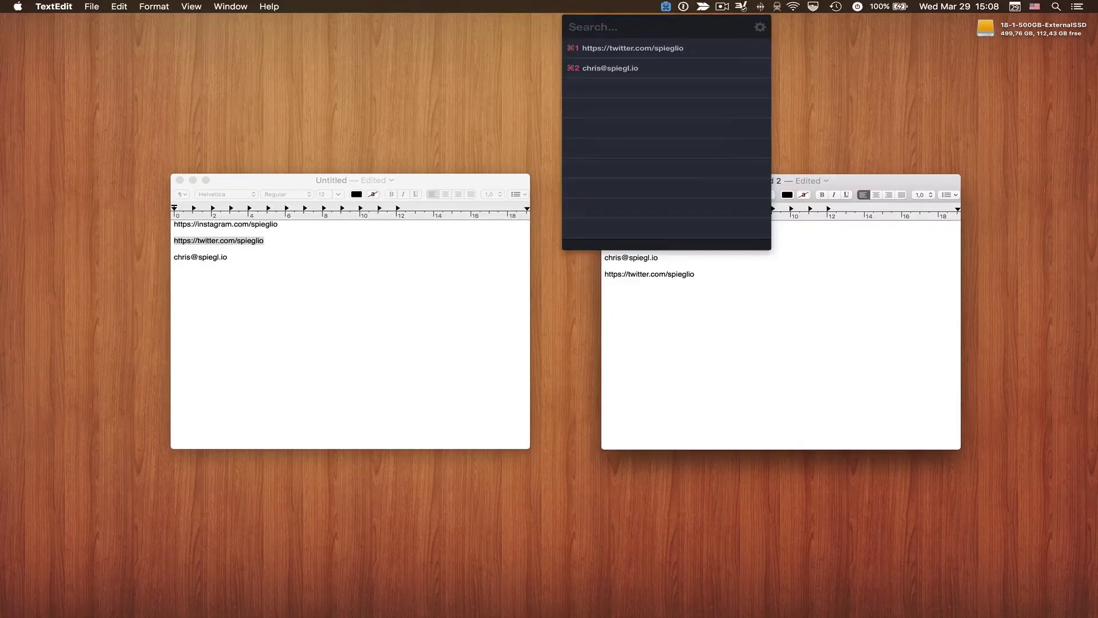
key(super+2)
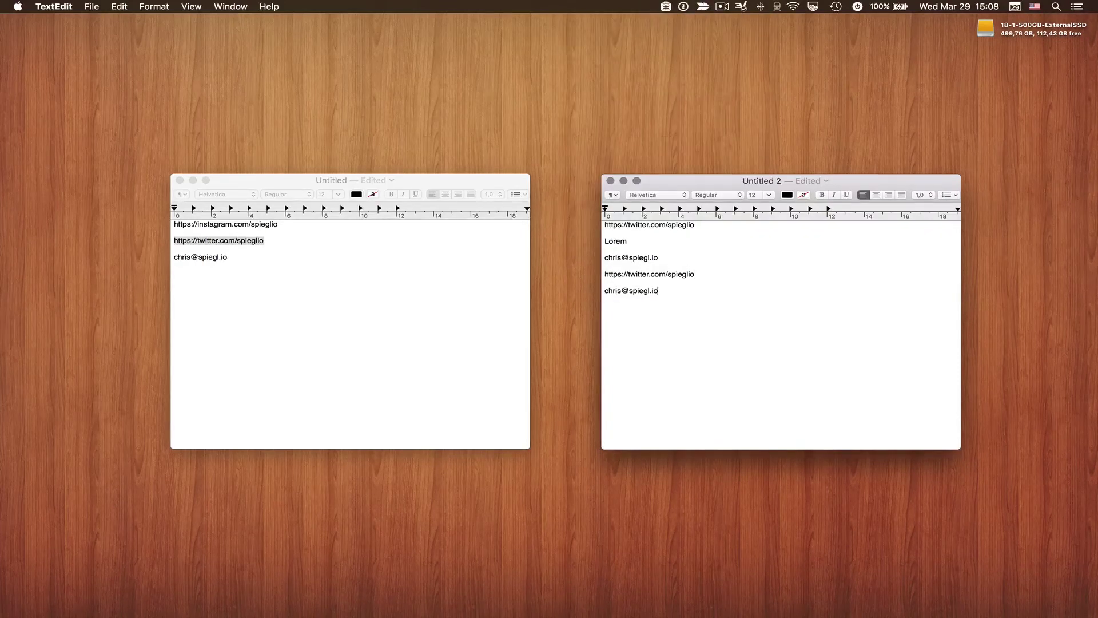